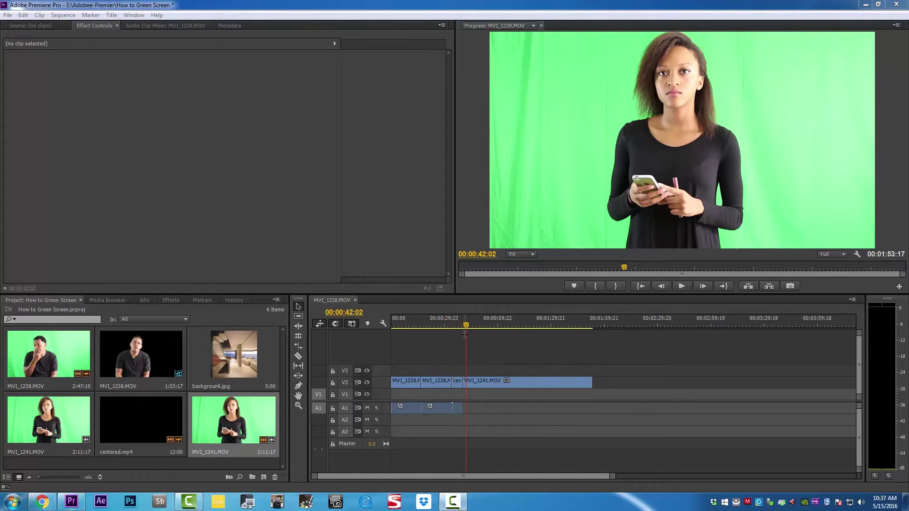
Scrub the green-screen footage forward and back, parking near 00:00:47:16.
left_click_drag(467, 323, 495, 343)
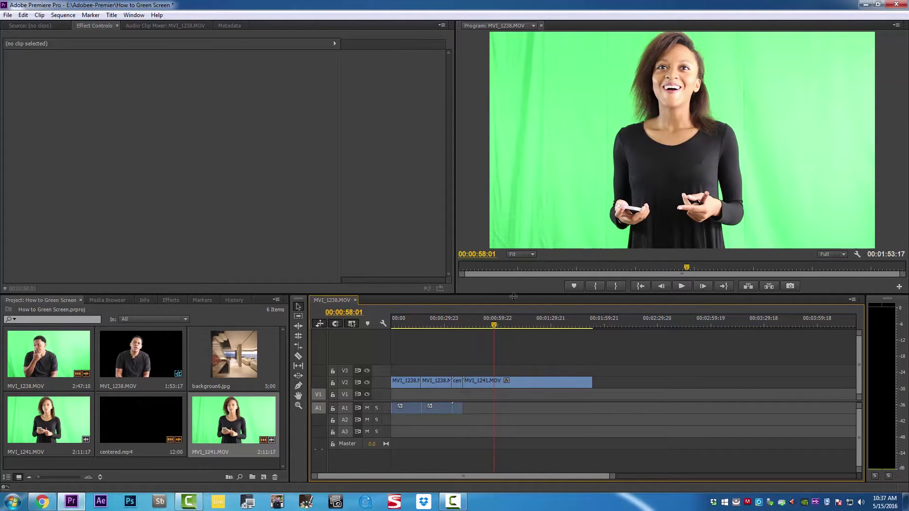
left_click_drag(500, 322, 477, 345)
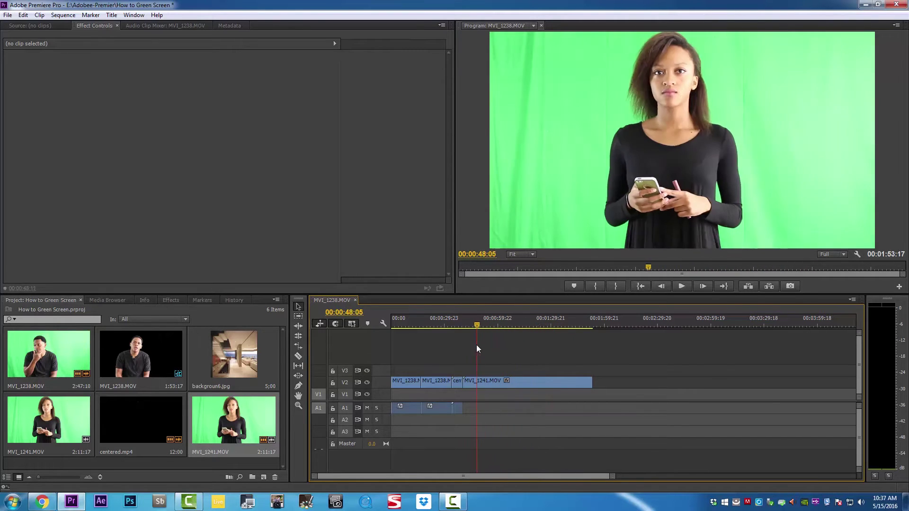
left_click(175, 300)
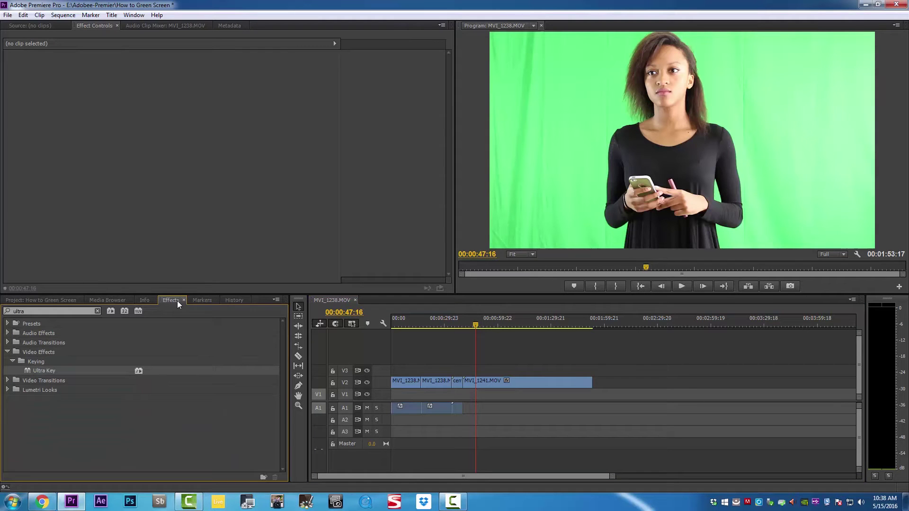
Search the effects for 'ultr' and drag Ultra Key onto the MVI_1241.MOV clip on V2.
left_click(49, 312)
key("BackSpace")
key("BackSpace")
key("BackSpace")
key("BackSpace")
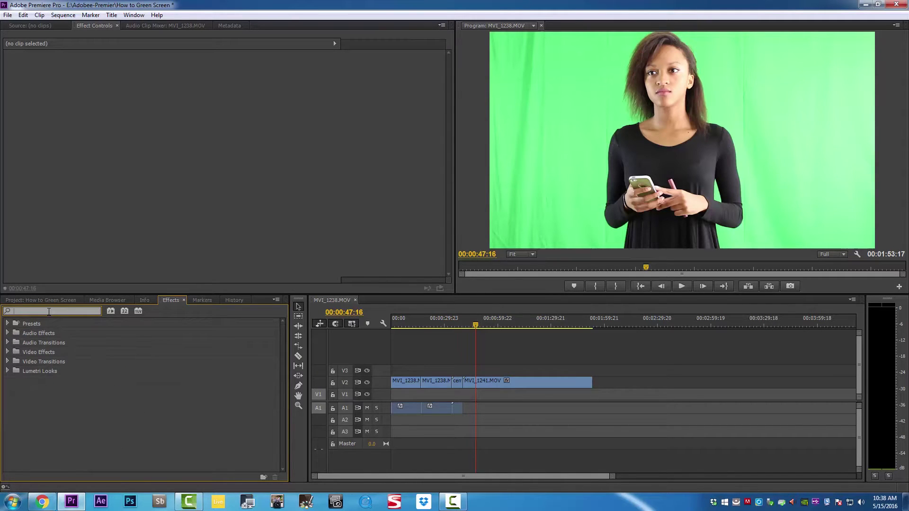
type("ultra key")
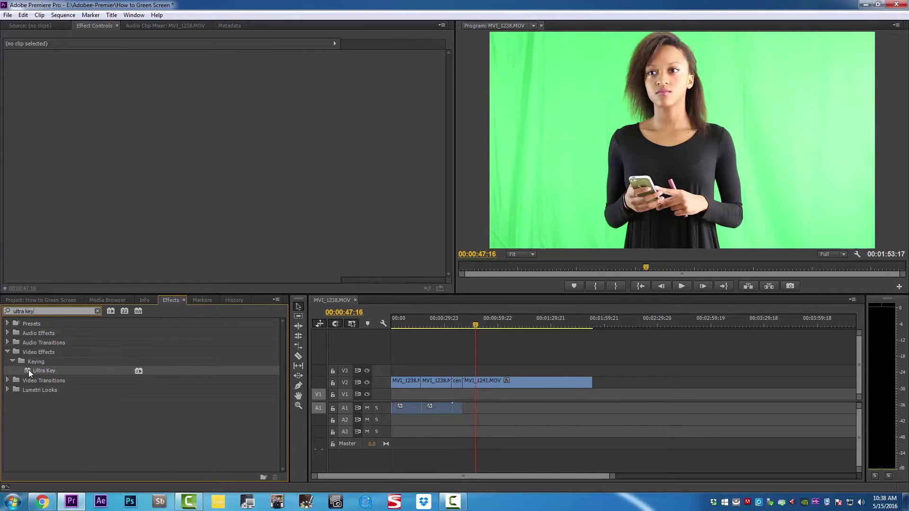
left_click_drag(28, 370, 524, 386)
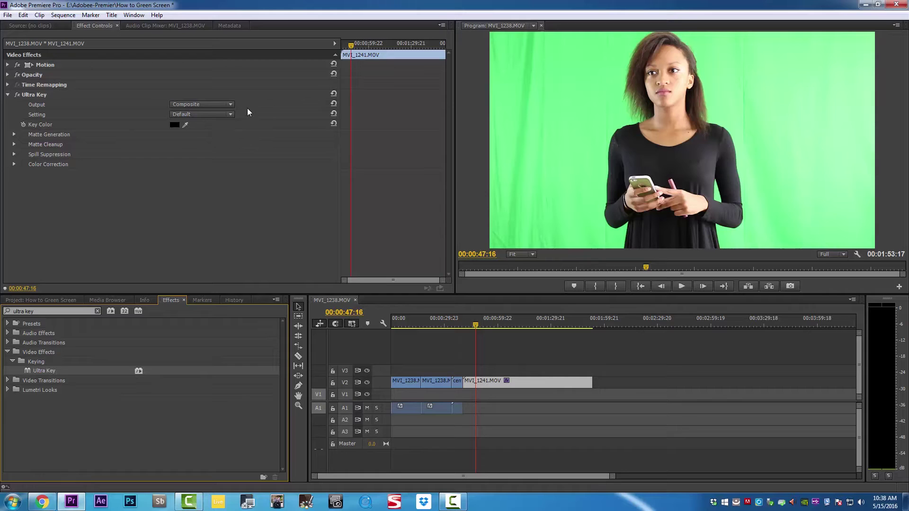
Sample the green backdrop as Ultra Key's Key Color so the background drops to black.
left_click(186, 124)
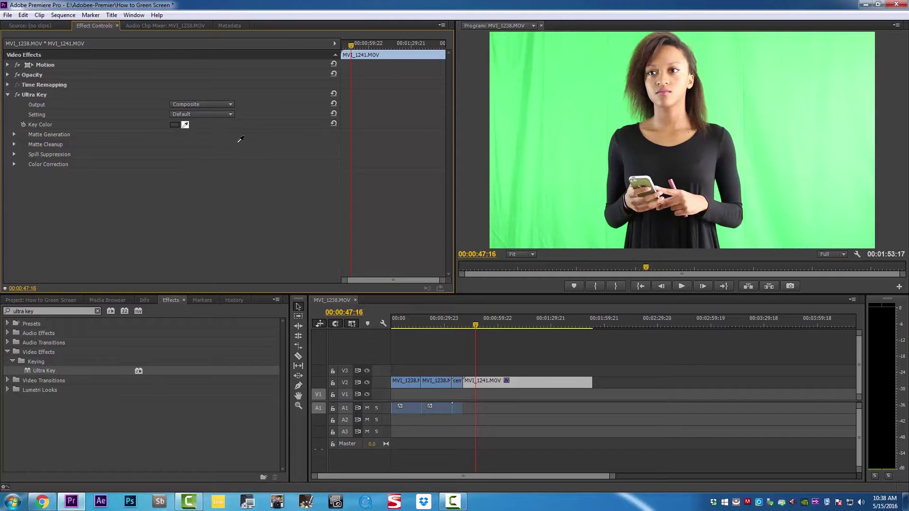
left_click(563, 93)
left_click(572, 95)
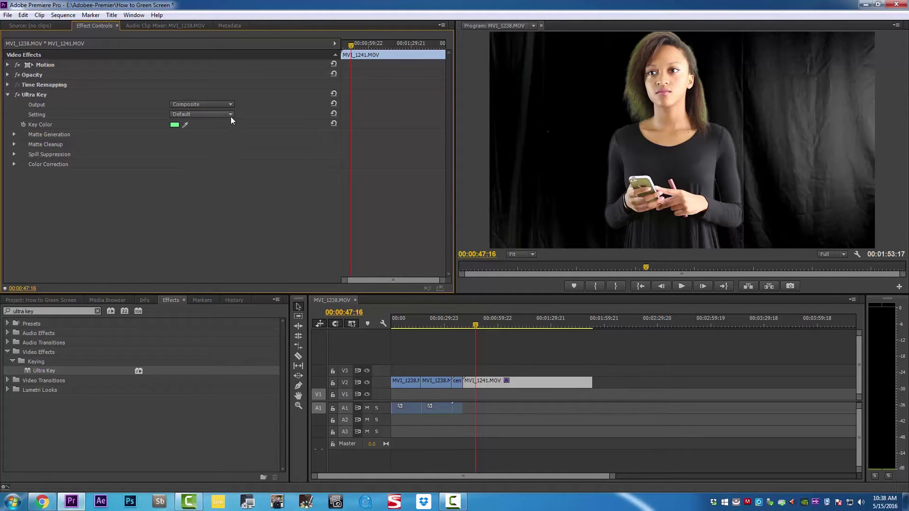
Switch Ultra Key Output to Alpha Channel, expand Matte Cleanup and raise Soften to 46.0.
left_click(231, 105)
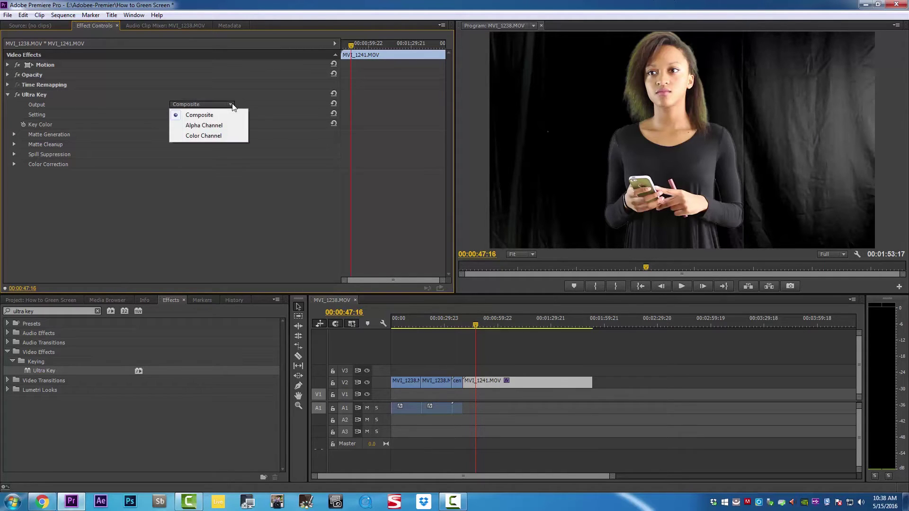
left_click(205, 126)
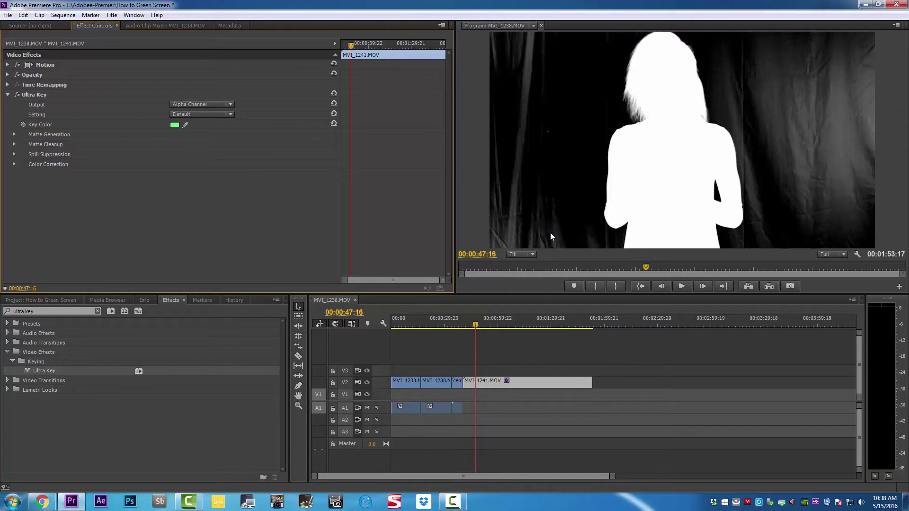
left_click(14, 145)
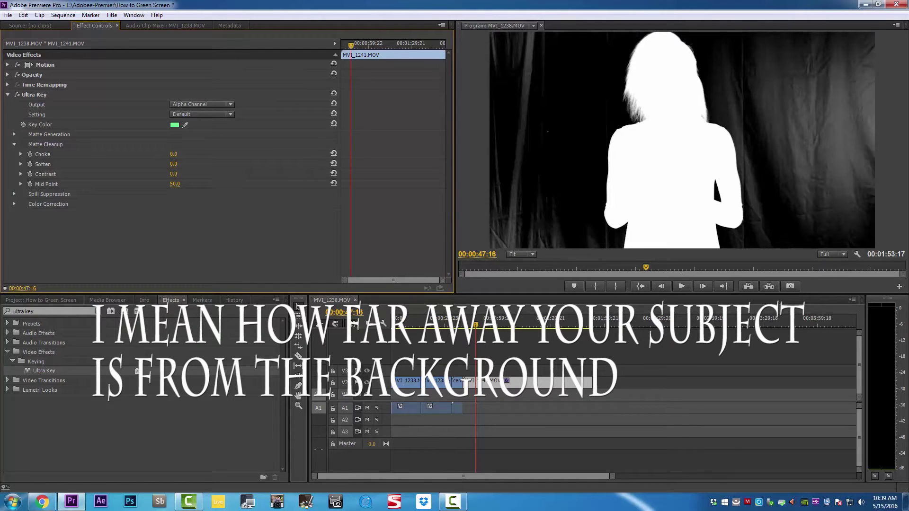
left_click_drag(174, 164, 192, 164)
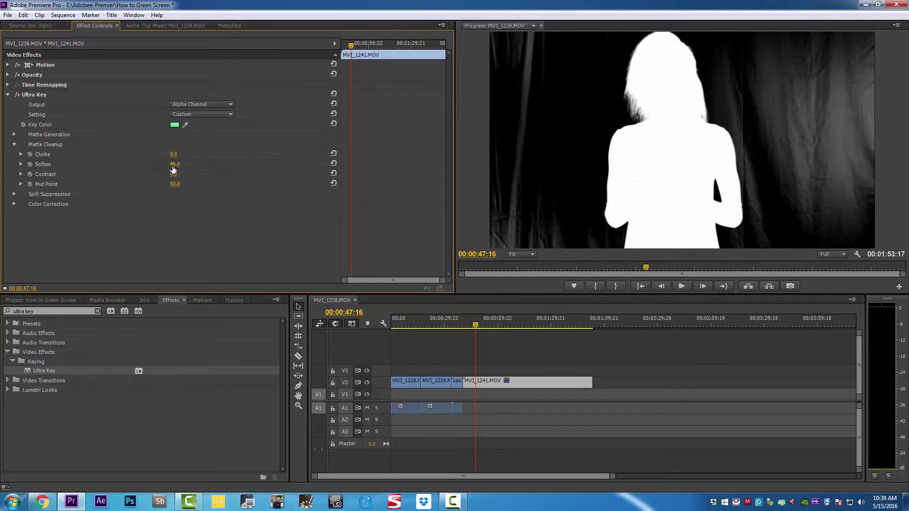
Test different Soften and Choke values, finally leaving Soften at 18.0.
left_click_drag(174, 164, 208, 164)
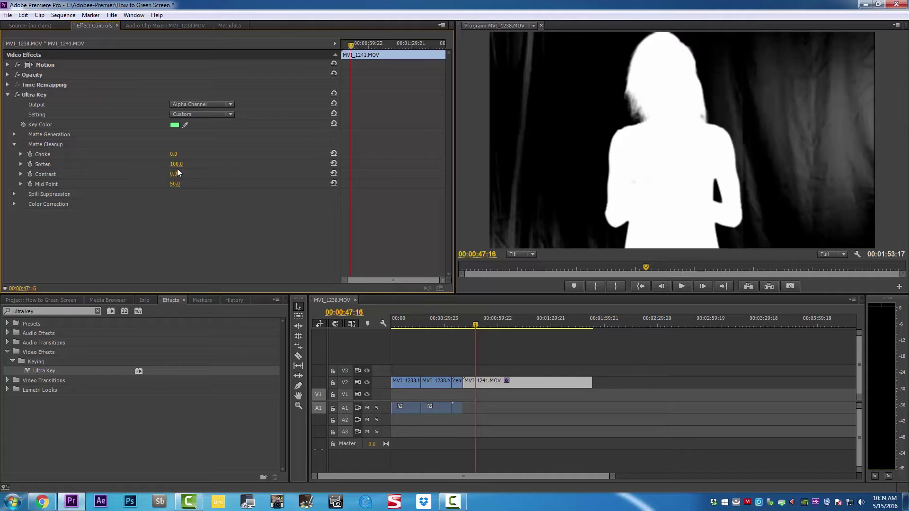
left_click_drag(178, 166, 178, 167)
mouse_move(173, 158)
left_mouse_down()
mouse_move(187, 158)
mouse_move(174, 158)
left_mouse_up()
left_click_drag(178, 167, 142, 167)
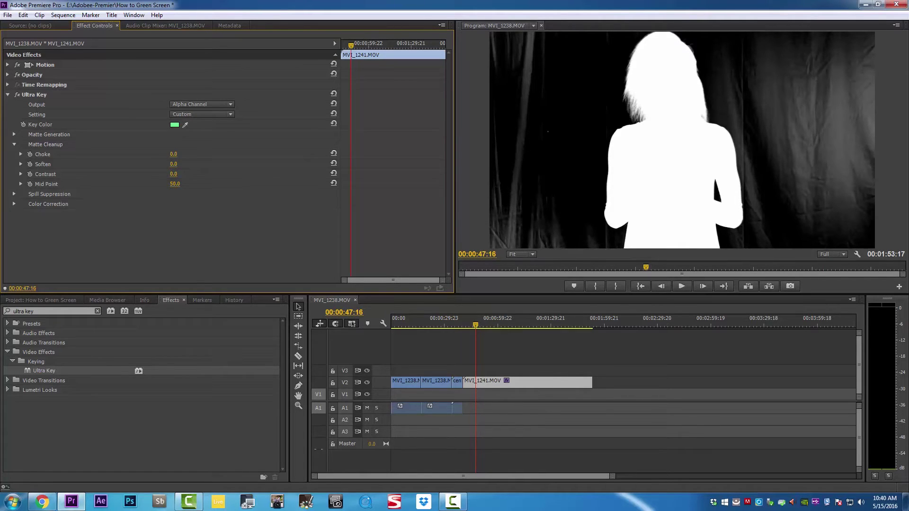
mouse_move(174, 164)
left_mouse_down()
mouse_move(204, 164)
mouse_move(183, 164)
left_mouse_up()
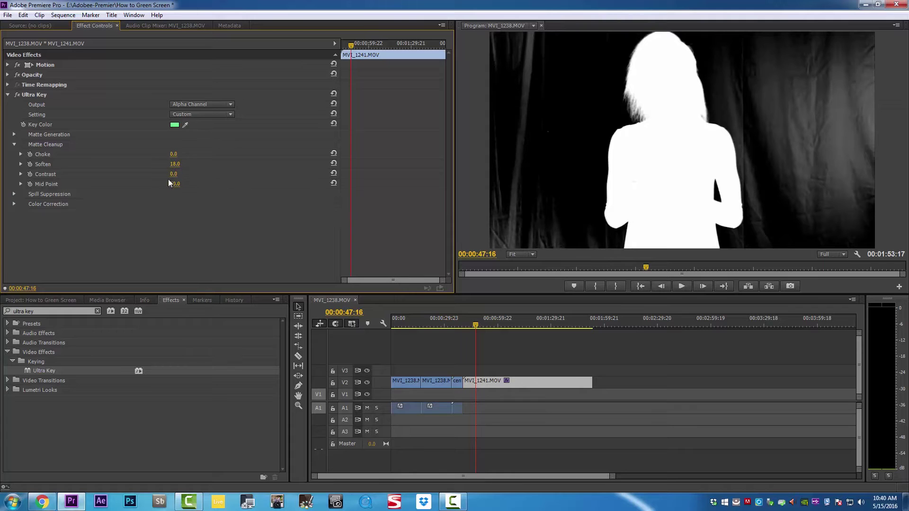
Return Ultra Key Output to Composite and apply the Aggressive setting.
left_click(232, 104)
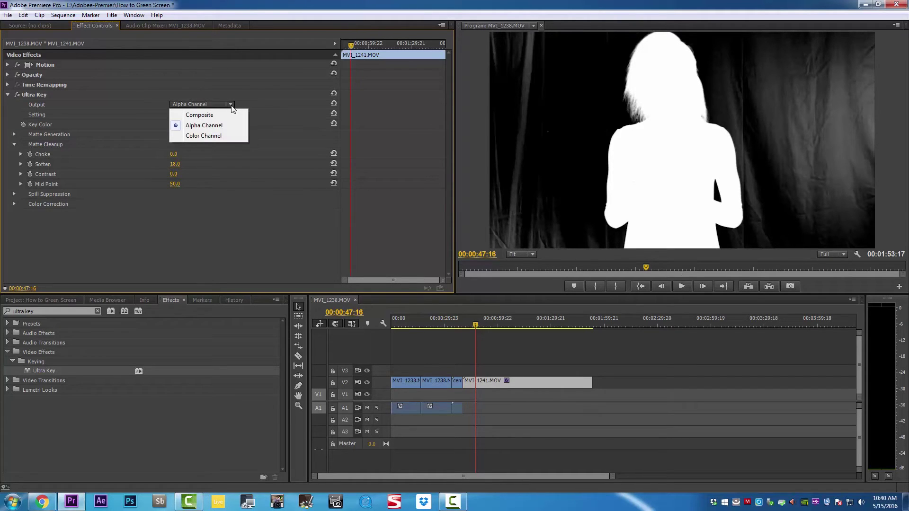
left_click(200, 115)
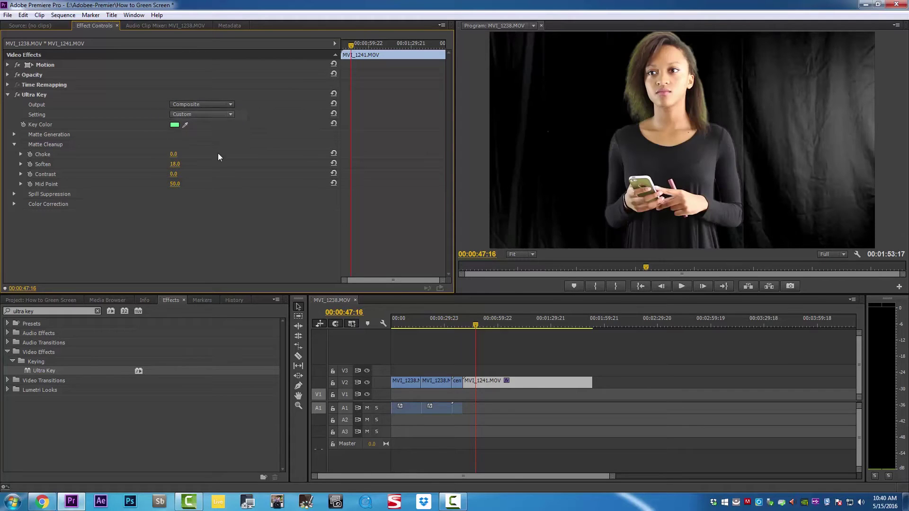
left_click(232, 116)
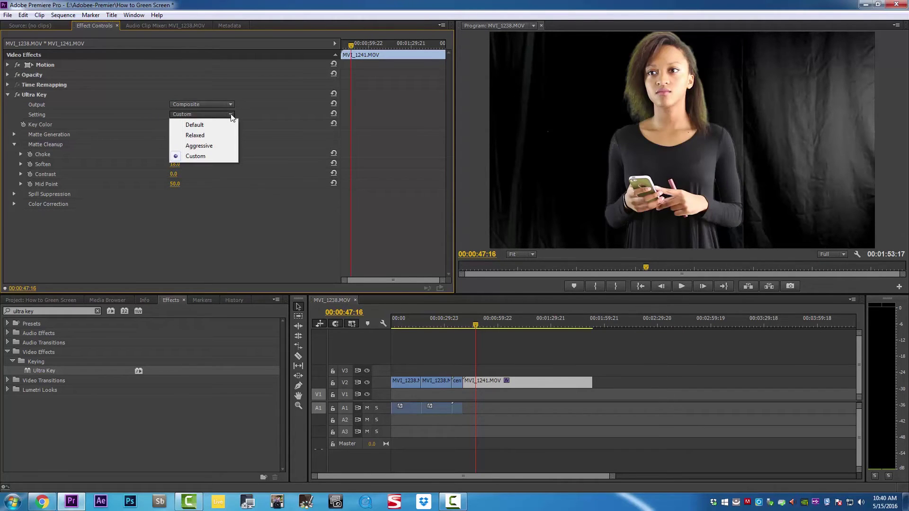
left_click(215, 147)
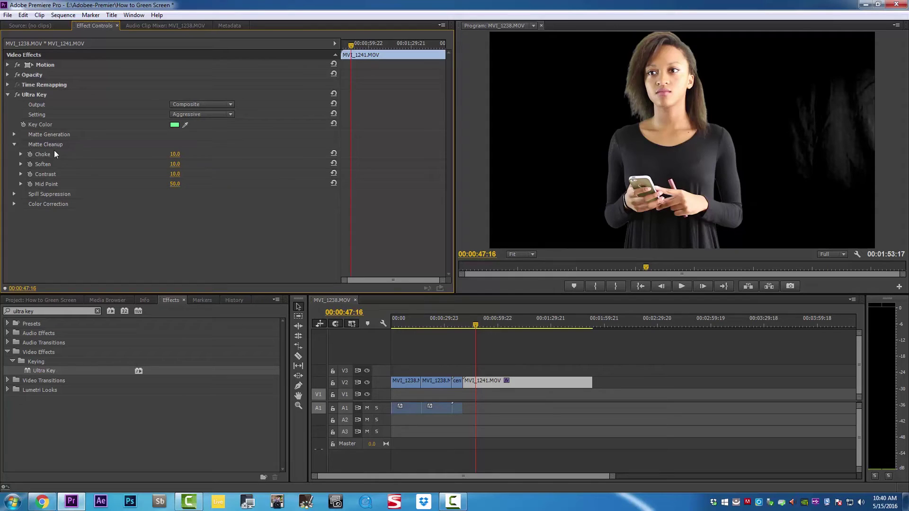
Expand Matte Generation and lower Highlight to 0.0.
left_click(14, 135)
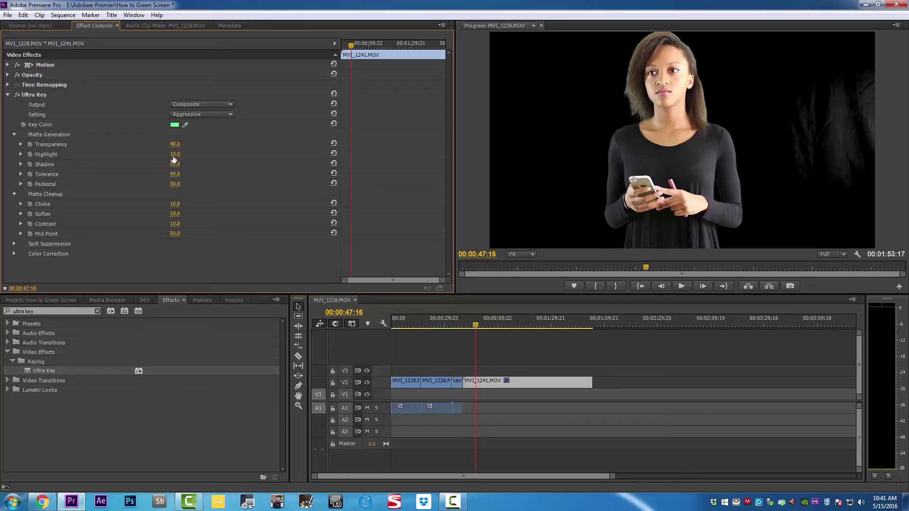
mouse_move(175, 154)
left_mouse_down()
mouse_move(183, 154)
mouse_move(165, 154)
left_mouse_up()
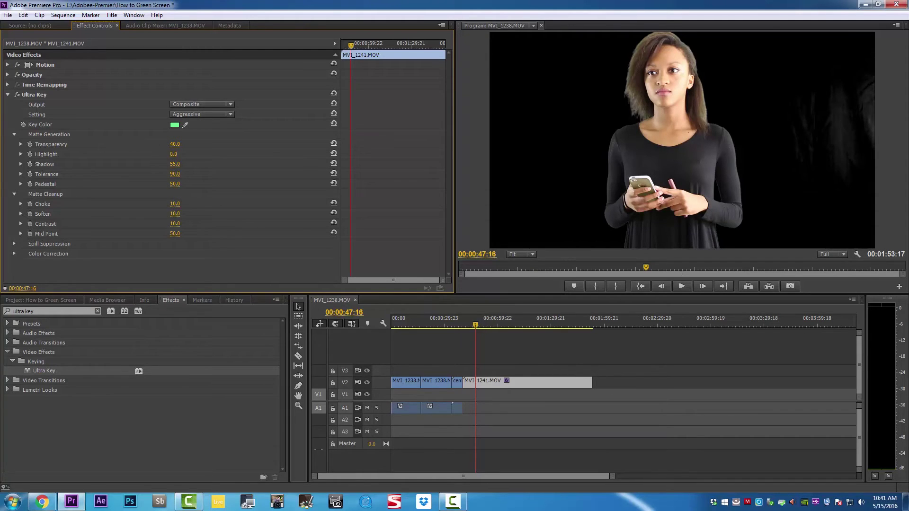
left_click_drag(175, 154, 166, 154)
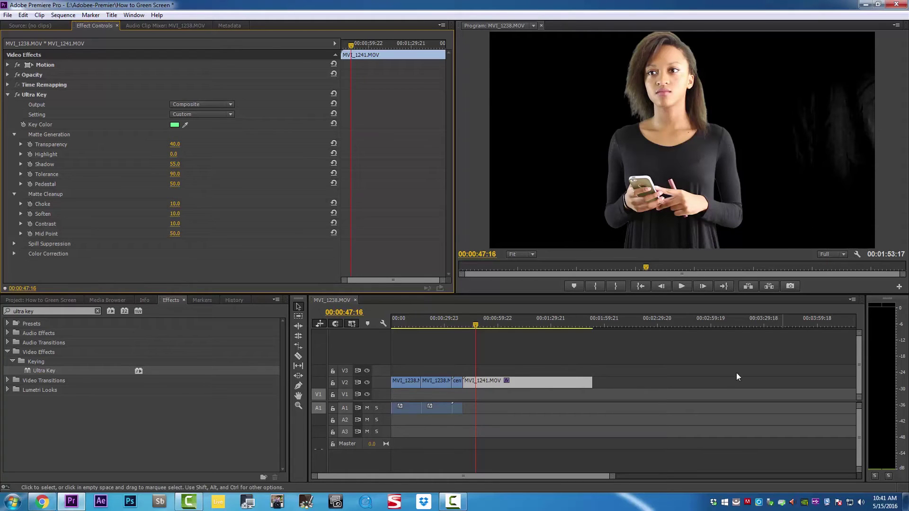
Import the courtyard photo SAM_0381 with Ctrl+I.
key("ctrl+i")
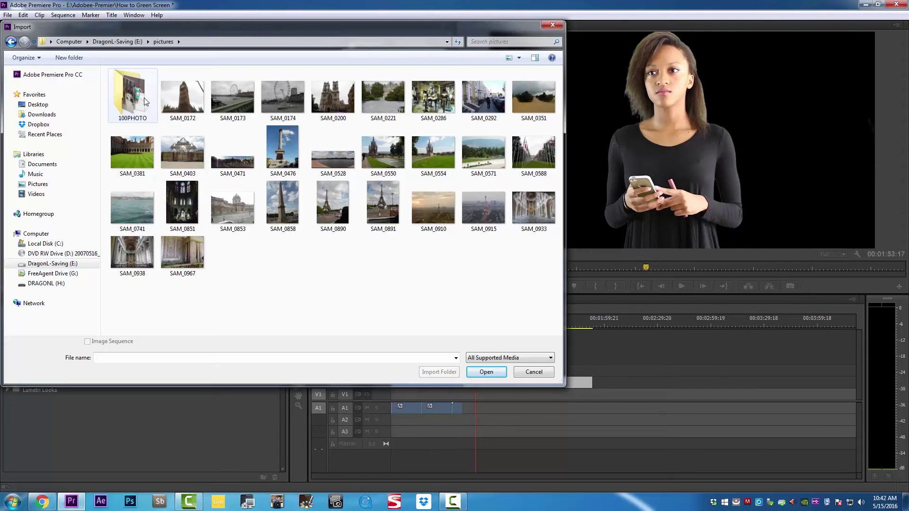
left_click(139, 142)
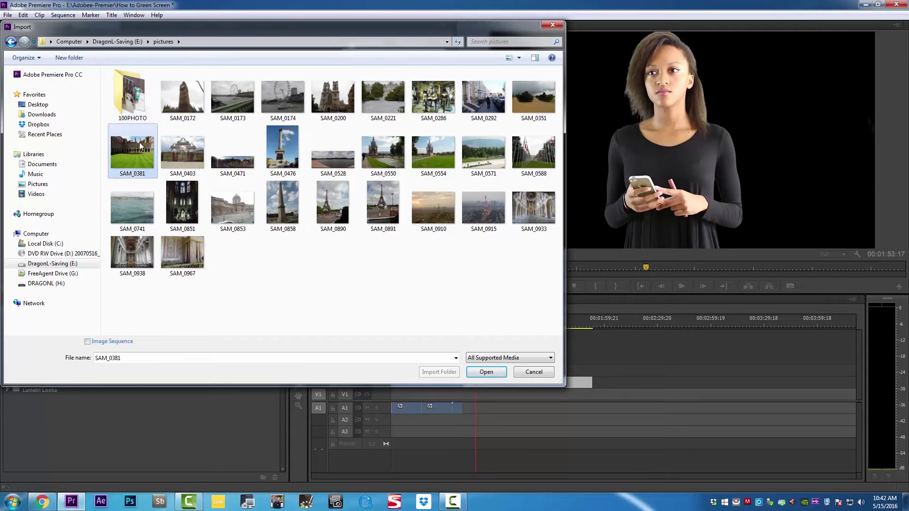
left_click(485, 373)
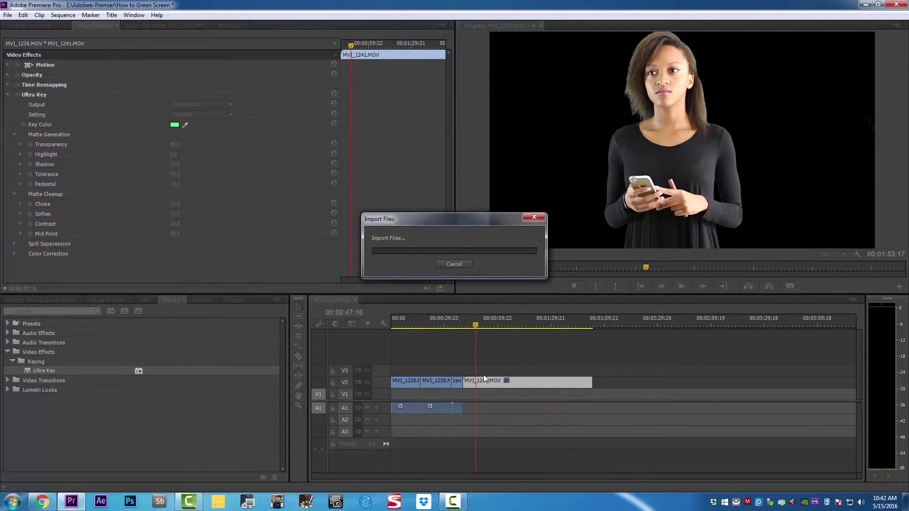
Place SAM_0381.JPG on track V1 beneath the keyed clip and preview the composite.
left_click(38, 300)
left_click_drag(45, 427, 592, 401)
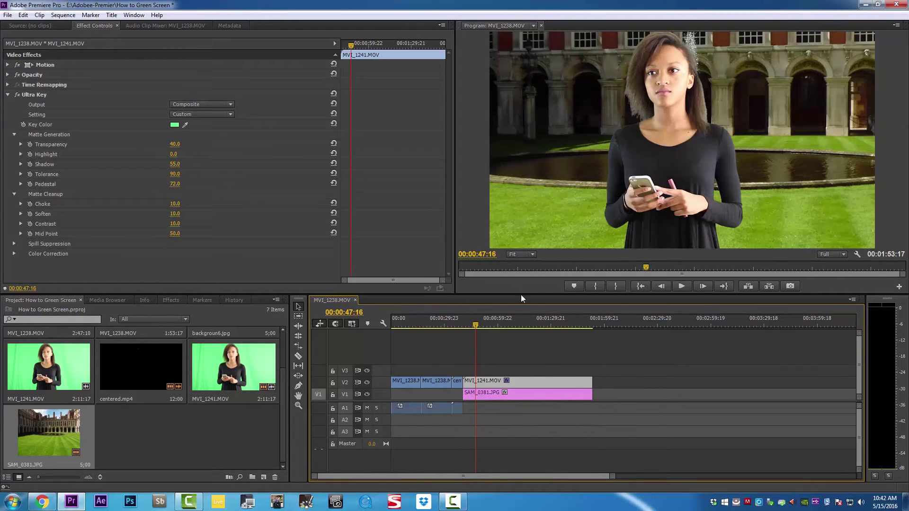
left_click_drag(474, 326, 492, 334)
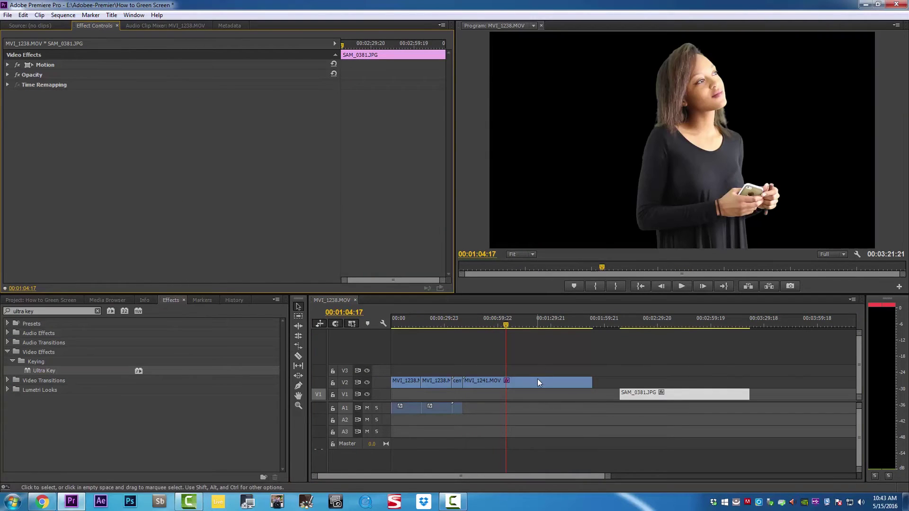
Select MVI_1241.MOV and drag SAM_0381.JPG on V1 back into line beneath it.
left_click(538, 382)
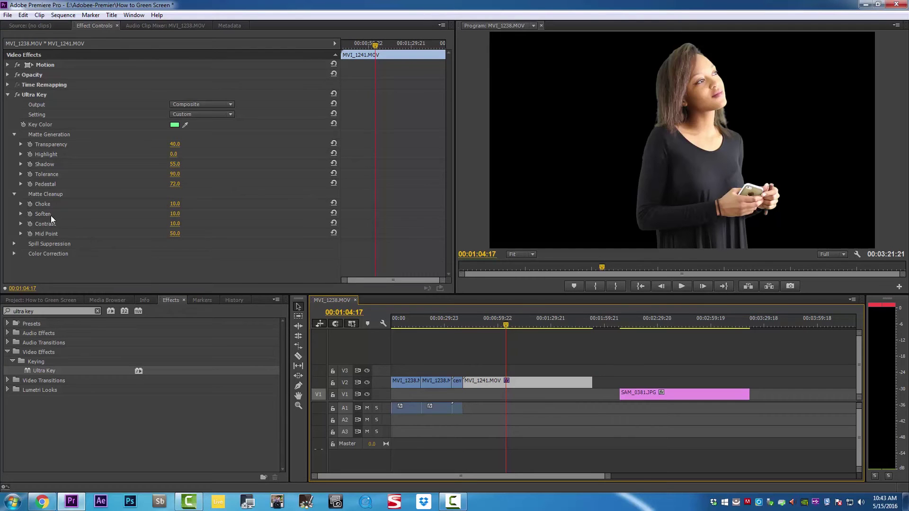
left_click(174, 230)
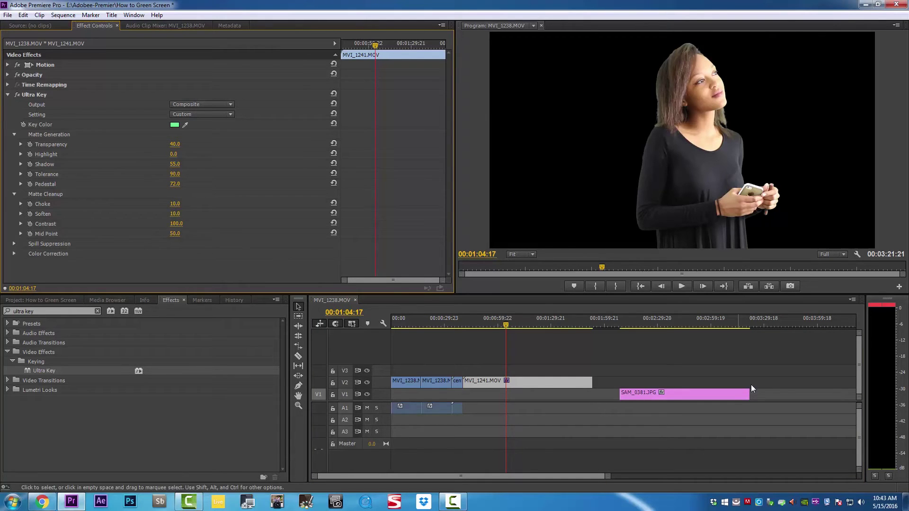
left_click_drag(713, 392, 552, 374)
left_click_drag(515, 324, 540, 336)
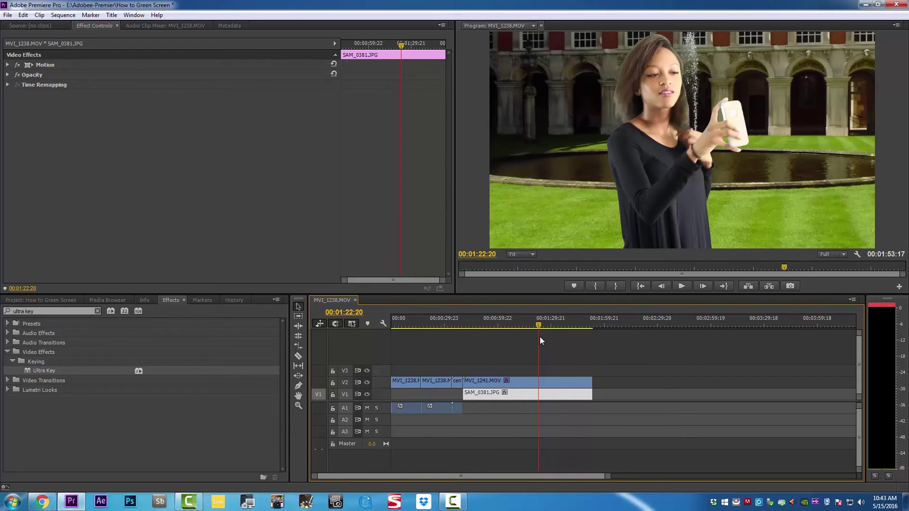